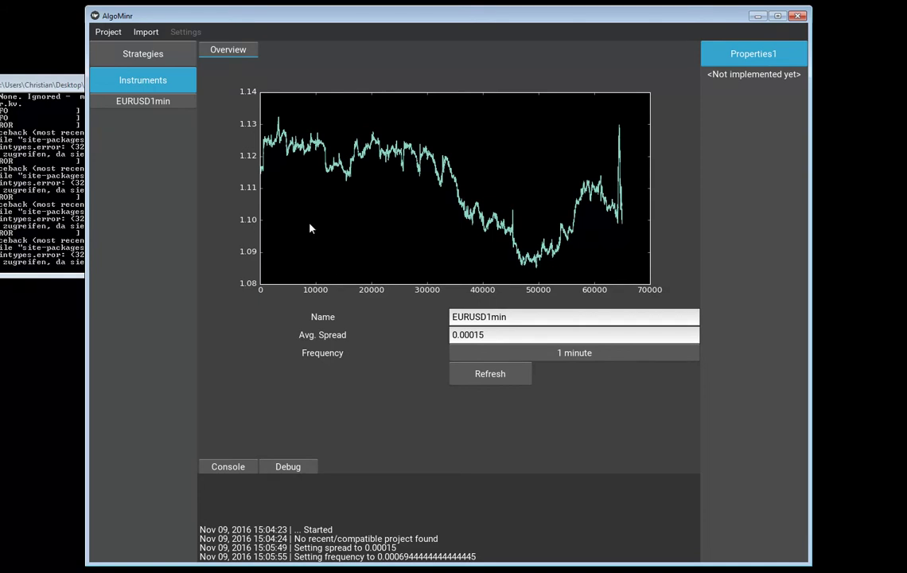
Add a new strategy to the project.
{"action": "left_click", "coordinate": [140, 55]}
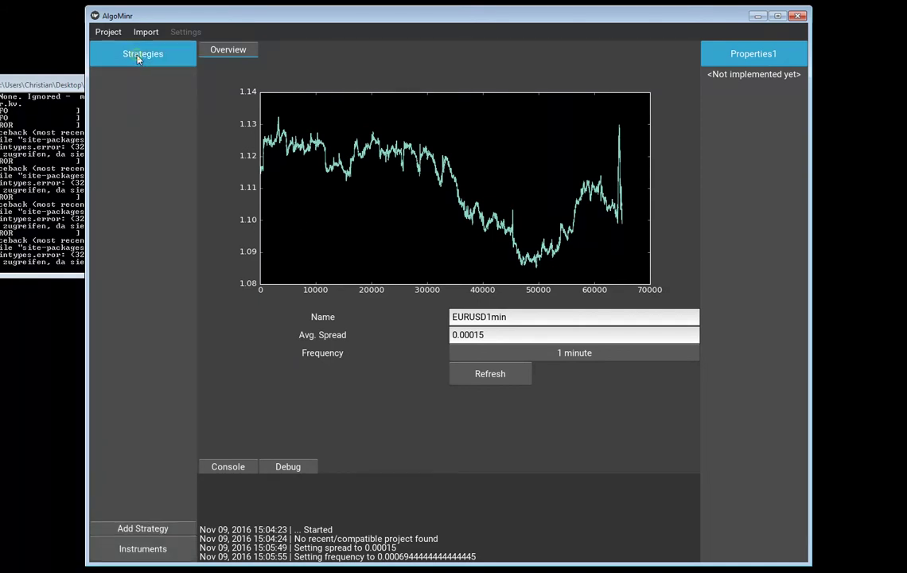
{"action": "left_click", "coordinate": [157, 531]}
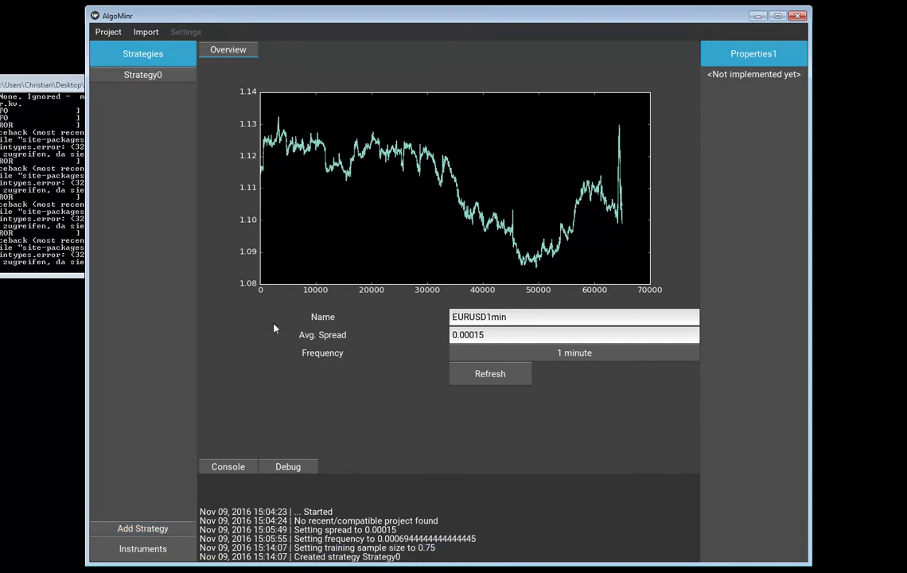
{"action": "left_click", "coordinate": [146, 32]}
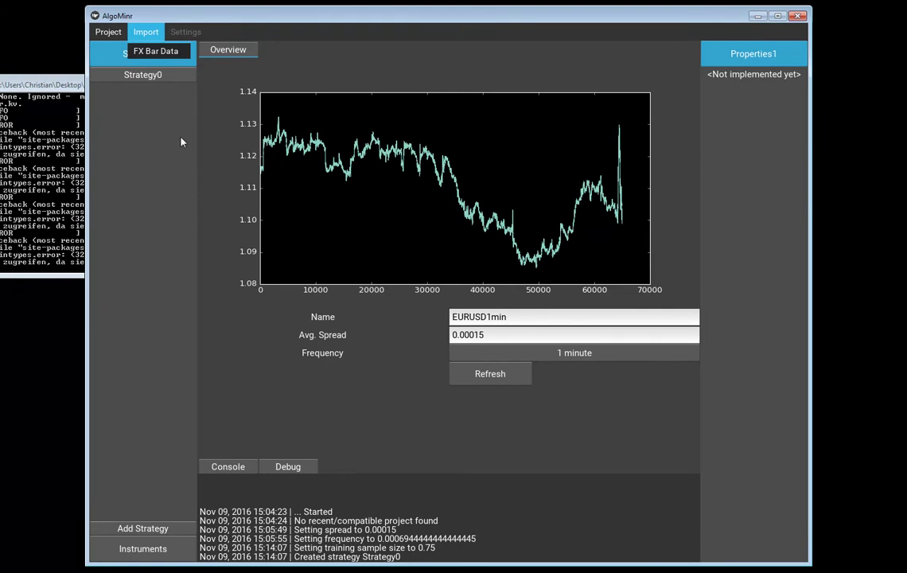
{"action": "left_click", "coordinate": [205, 110]}
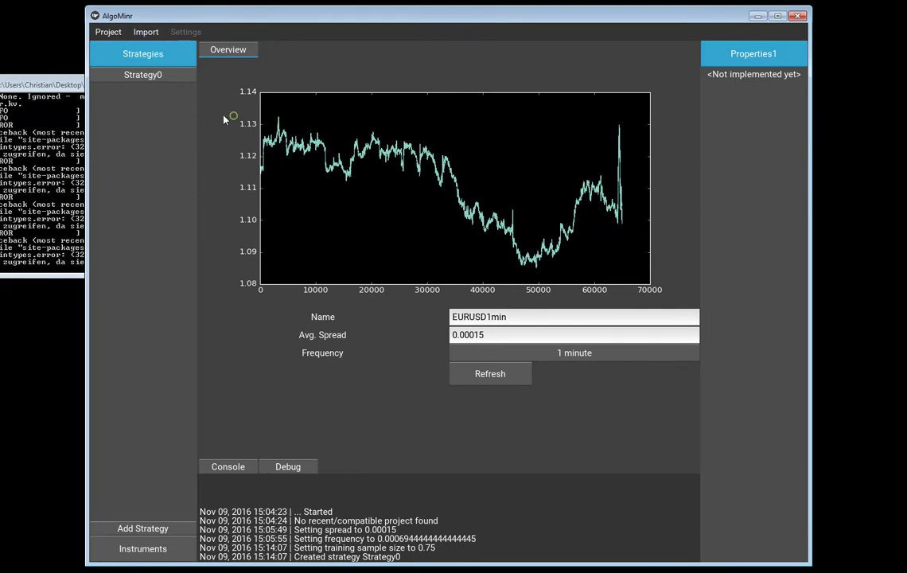
Rename the new strategy to StrategyEURUSD and assign EURUSD1min as its instrument.
{"action": "left_click", "coordinate": [132, 79]}
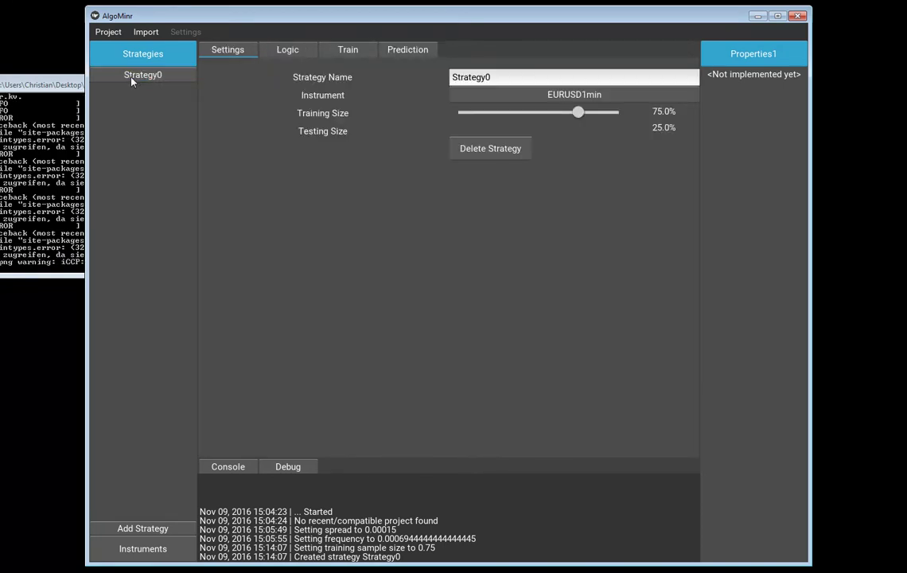
{"action": "left_click", "coordinate": [532, 79]}
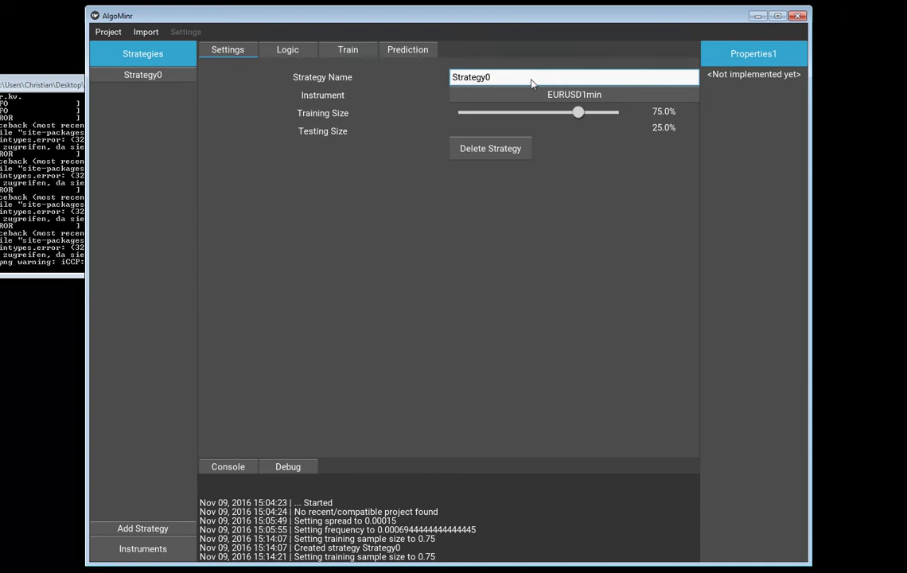
{"action": "key", "text": "BackSpace"}
{"action": "type", "text": "EURUSD"}
{"action": "key", "text": "Return"}
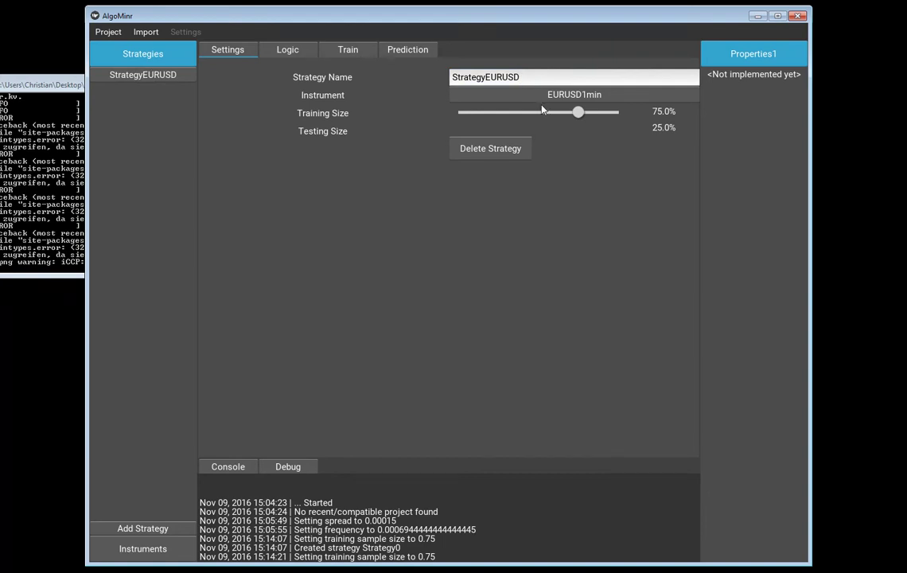
{"action": "left_click", "coordinate": [536, 96]}
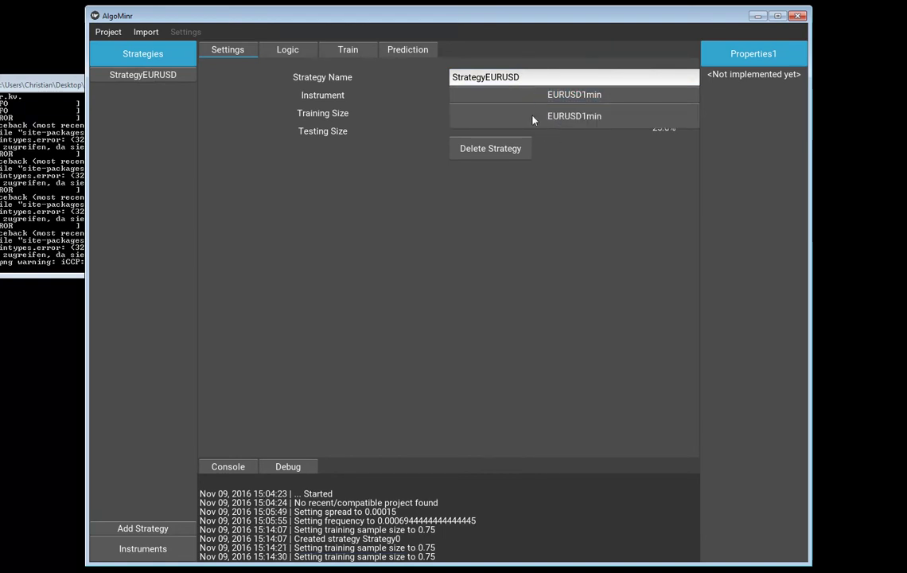
{"action": "left_click", "coordinate": [572, 119]}
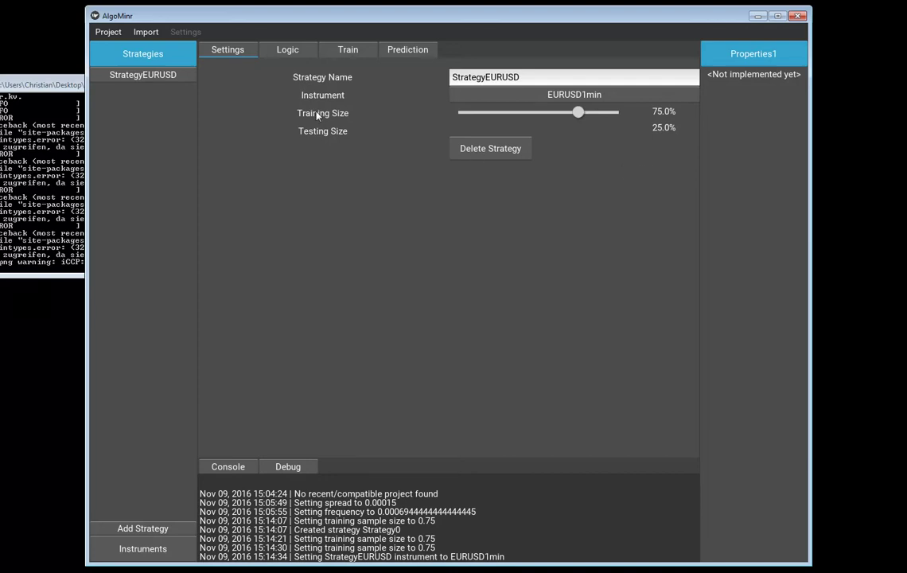
Open the strategy's logic graph and space the Market B/S output and Indicators input nodes away from the Lin Reg predictor.
{"action": "left_click", "coordinate": [291, 54]}
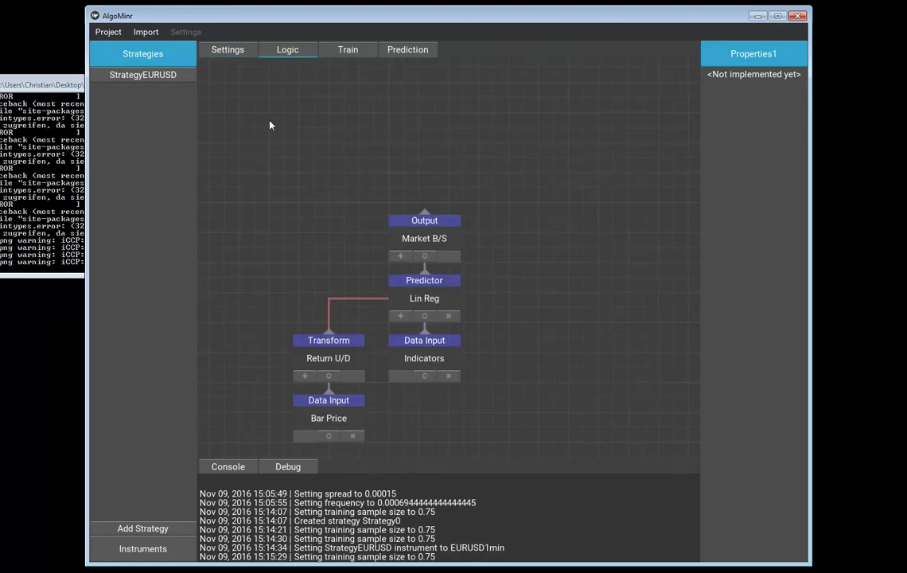
{"action": "left_click_drag", "start_coordinate": [273, 124], "coordinate": [293, 105]}
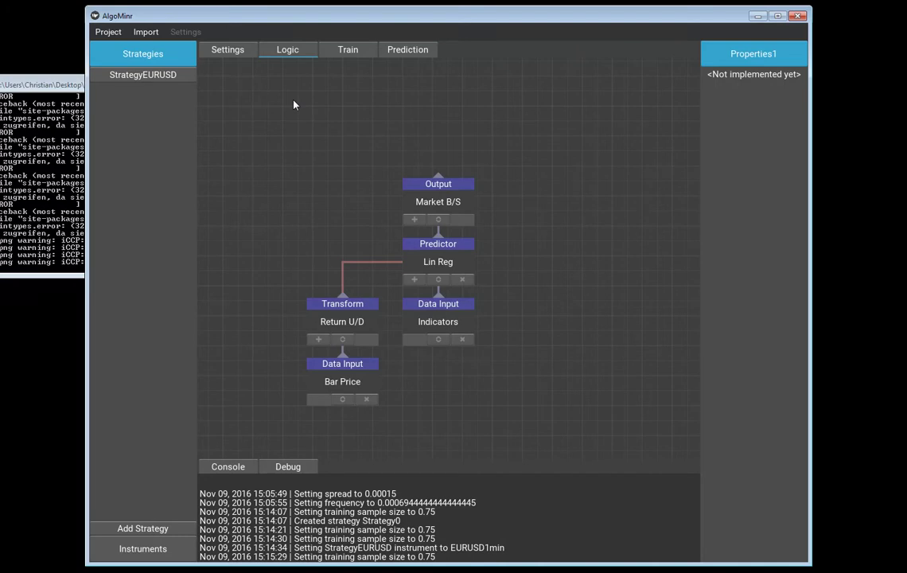
{"action": "mouse_move", "coordinate": [294, 101]}
{"action": "left_mouse_down"}
{"action": "mouse_move", "coordinate": [345, 105]}
{"action": "mouse_move", "coordinate": [350, 122]}
{"action": "mouse_move", "coordinate": [270, 100]}
{"action": "mouse_move", "coordinate": [379, 97]}
{"action": "mouse_move", "coordinate": [372, 152]}
{"action": "mouse_move", "coordinate": [296, 140]}
{"action": "mouse_move", "coordinate": [322, 78]}
{"action": "mouse_move", "coordinate": [328, 131]}
{"action": "mouse_move", "coordinate": [303, 100]}
{"action": "left_mouse_up"}
{"action": "left_click_drag", "start_coordinate": [297, 199], "coordinate": [298, 176]}
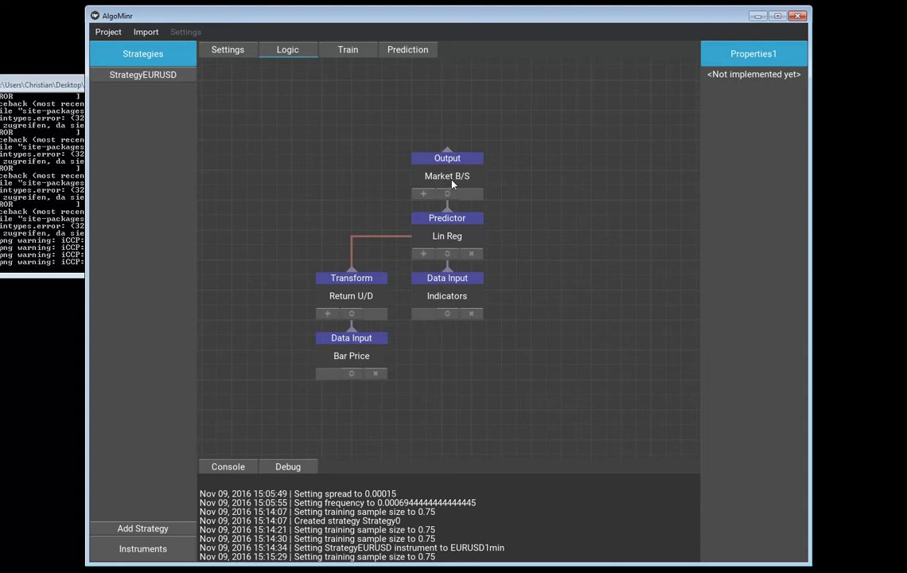
{"action": "left_click_drag", "start_coordinate": [447, 177], "coordinate": [448, 155]}
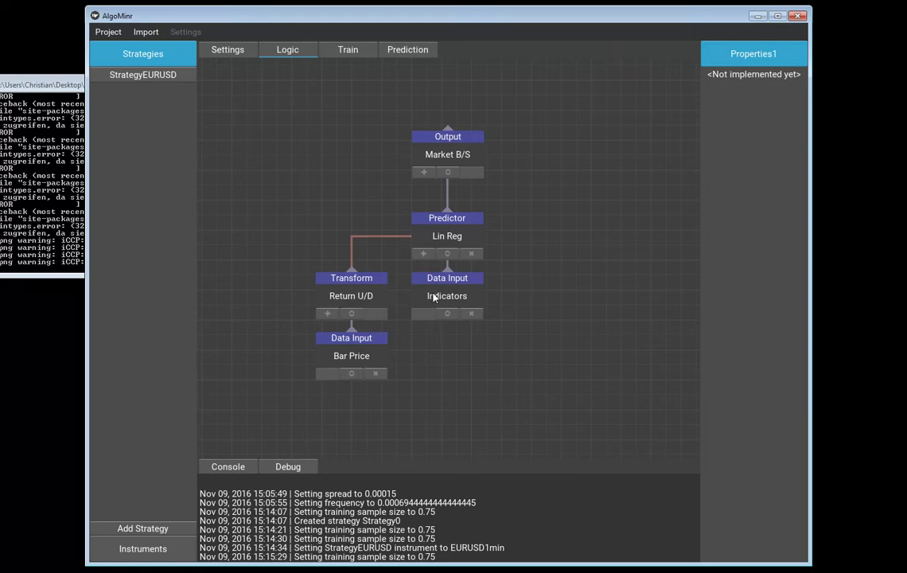
{"action": "left_click_drag", "start_coordinate": [434, 298], "coordinate": [441, 358]}
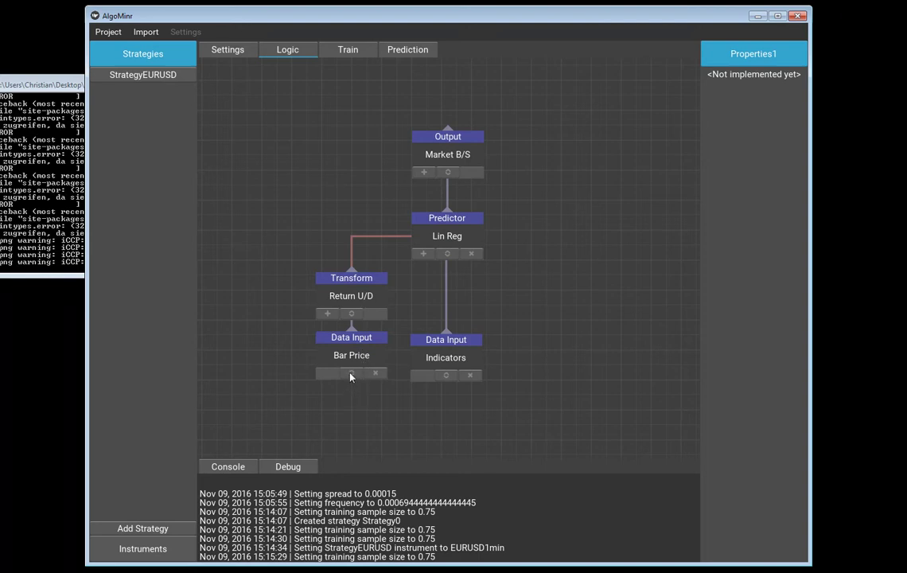
Review the Bar Price input node's bar column options and apply the node with Close as the column.
{"action": "left_click", "coordinate": [351, 374]}
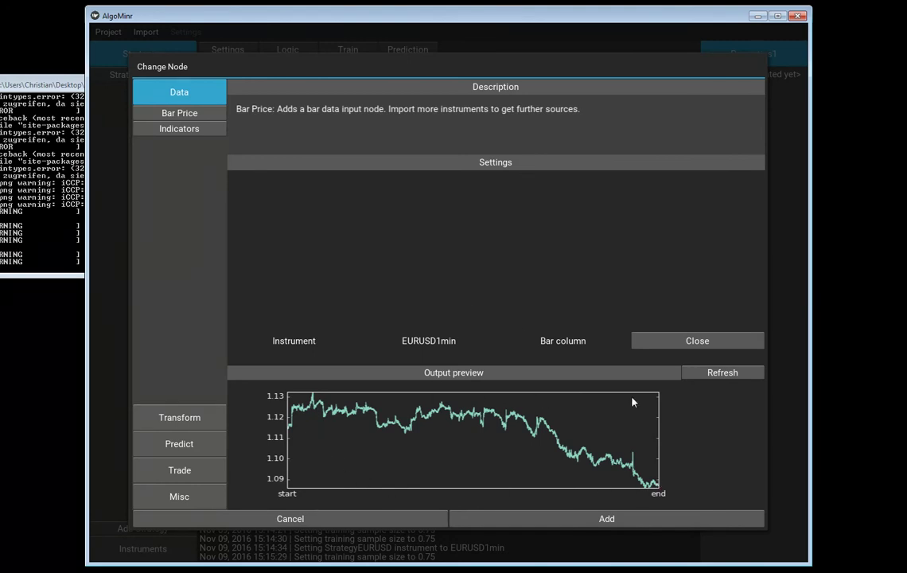
{"action": "left_click", "coordinate": [691, 346]}
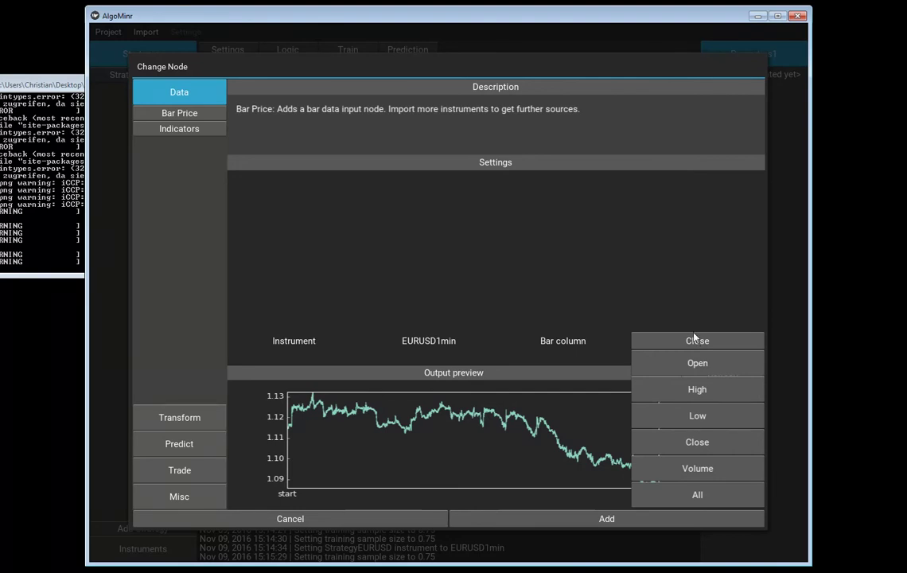
{"action": "left_click", "coordinate": [698, 341]}
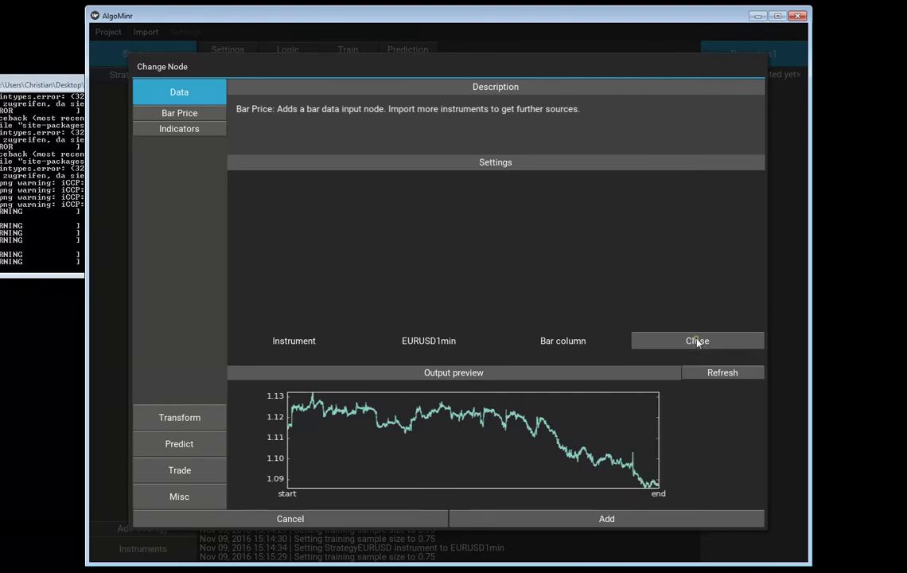
{"action": "left_click", "coordinate": [701, 525]}
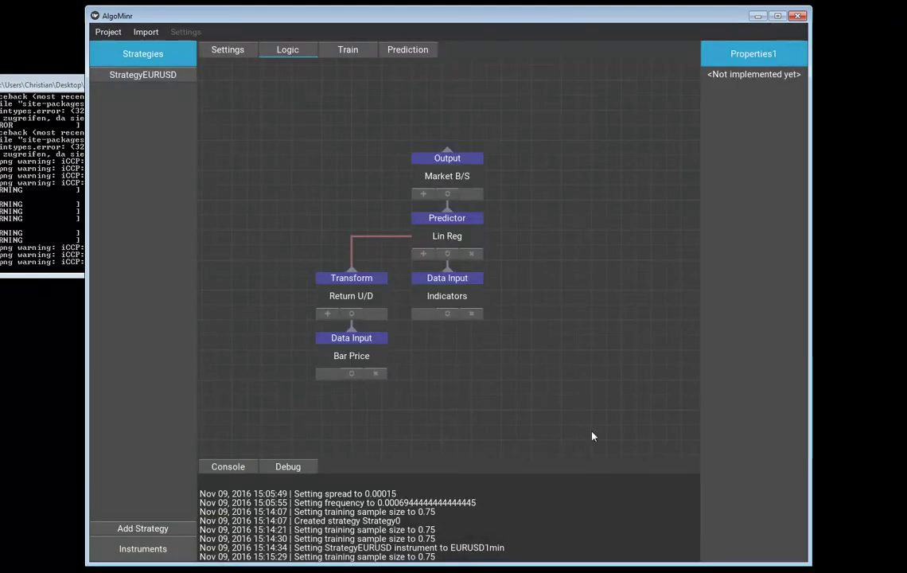
Set the Return U/D transform node's shift to 199 and threshold to 0.001, refreshing its output preview before applying the settings.
{"action": "left_click_drag", "start_coordinate": [592, 434], "coordinate": [602, 430]}
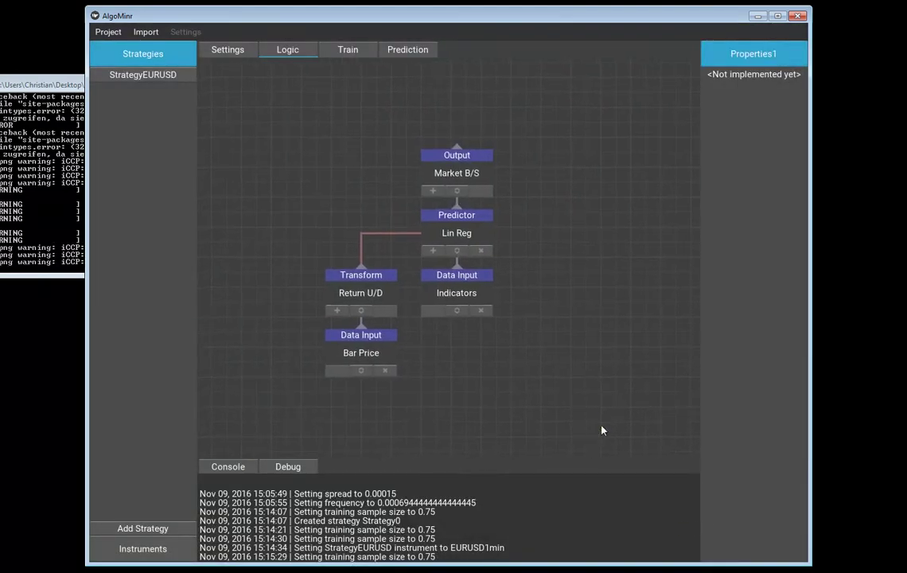
{"action": "left_click", "coordinate": [367, 312]}
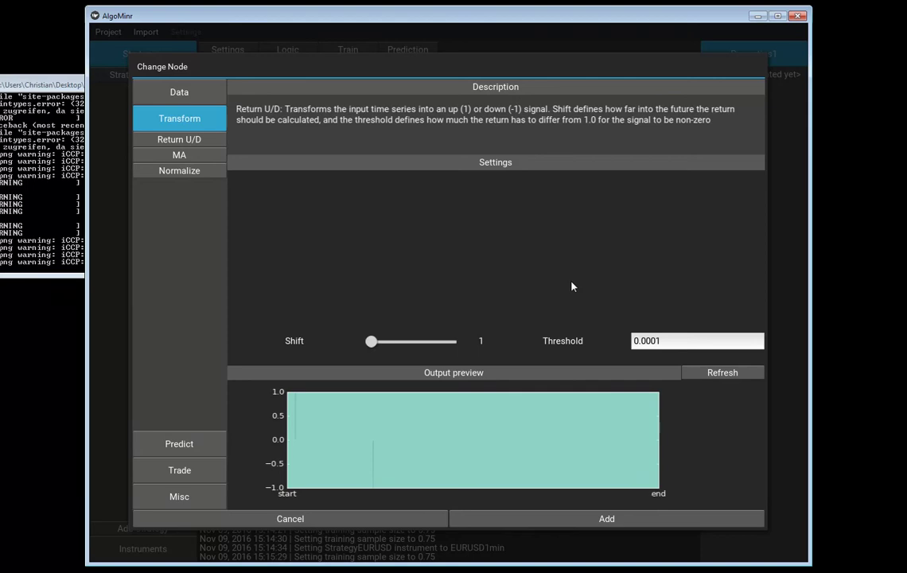
{"action": "left_click_drag", "start_coordinate": [370, 341], "coordinate": [388, 349]}
{"action": "left_click", "coordinate": [668, 344]}
{"action": "key", "text": "BackSpace"}
{"action": "key", "text": "BackSpace"}
{"action": "type", "text": "1"}
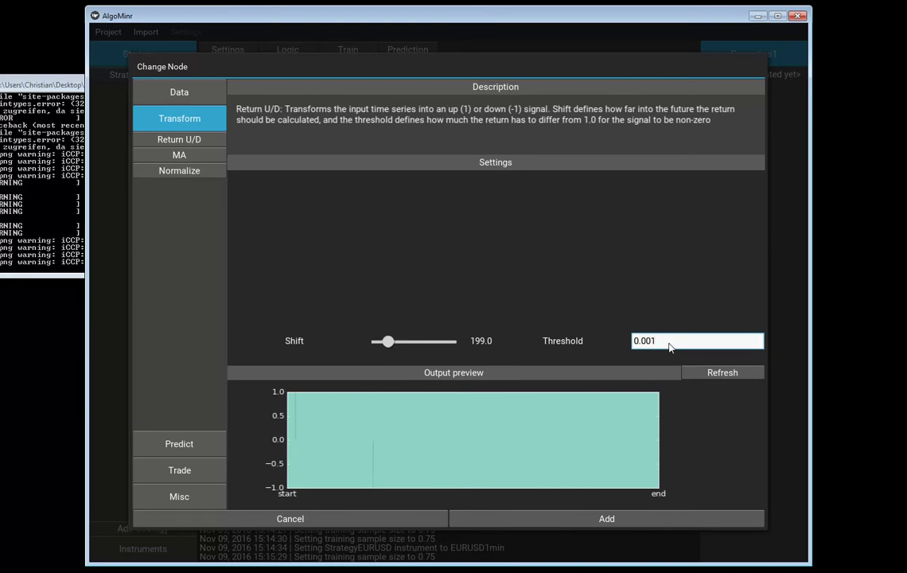
{"action": "left_click", "coordinate": [725, 372]}
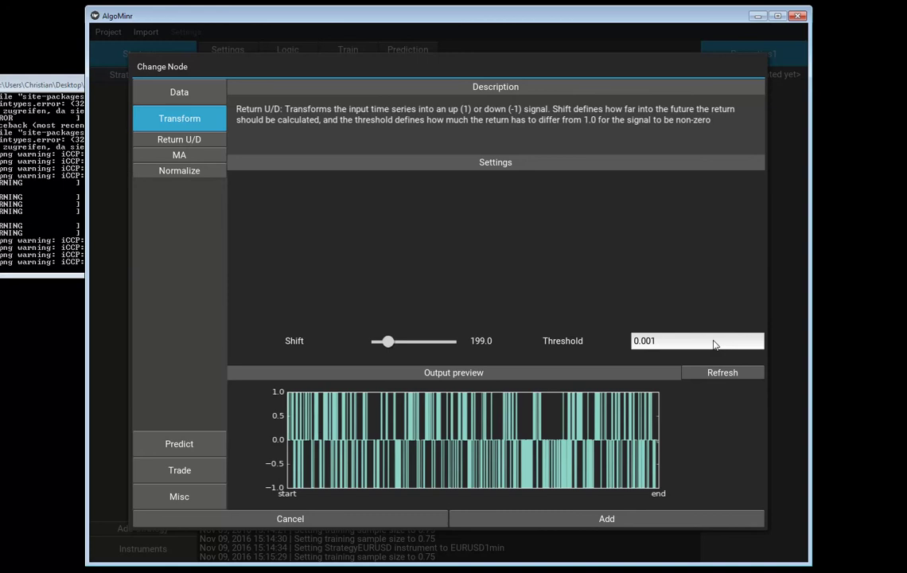
{"action": "double_click", "coordinate": [694, 341]}
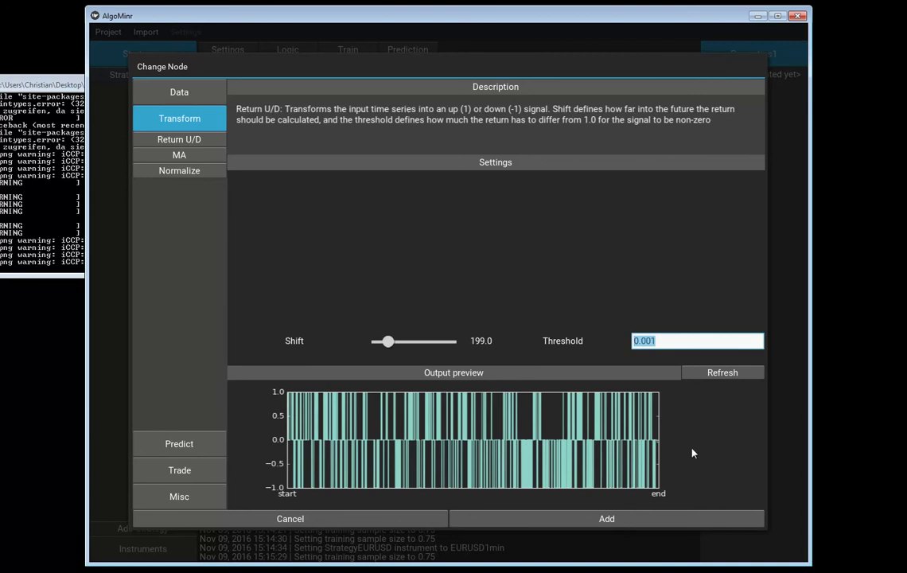
{"action": "left_click", "coordinate": [653, 522]}
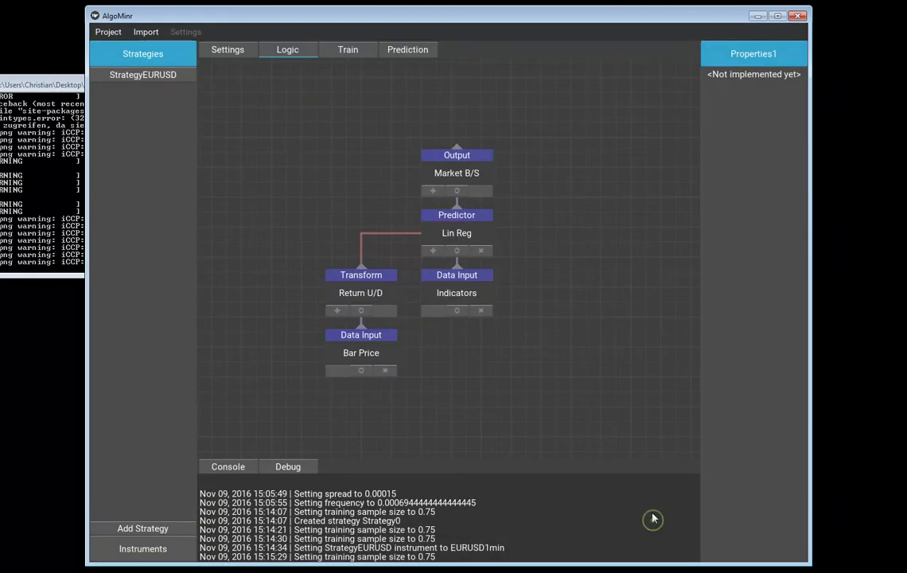
Examine the Lin Reg predictor node's description and output preview, keeping it as the predictor.
{"action": "left_click_drag", "start_coordinate": [586, 275], "coordinate": [586, 270]}
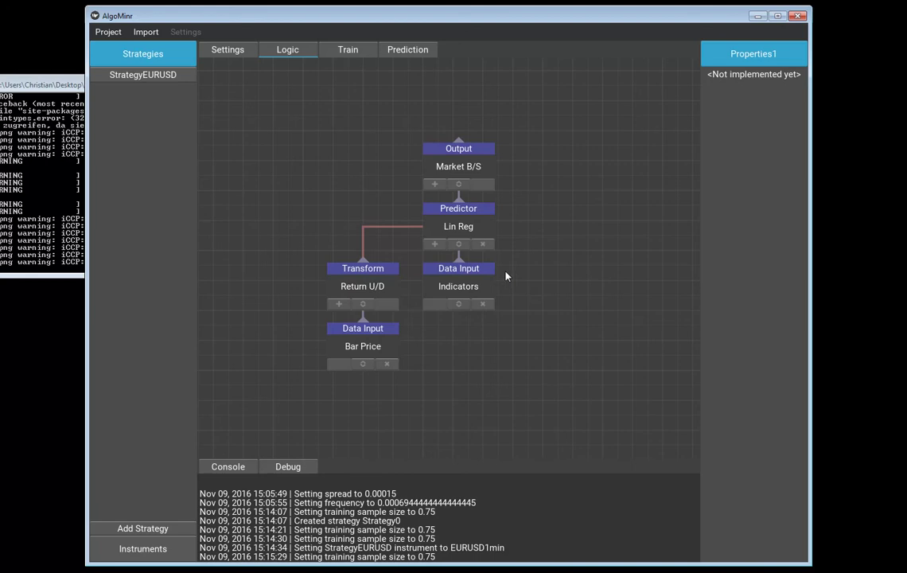
{"action": "left_click", "coordinate": [458, 245]}
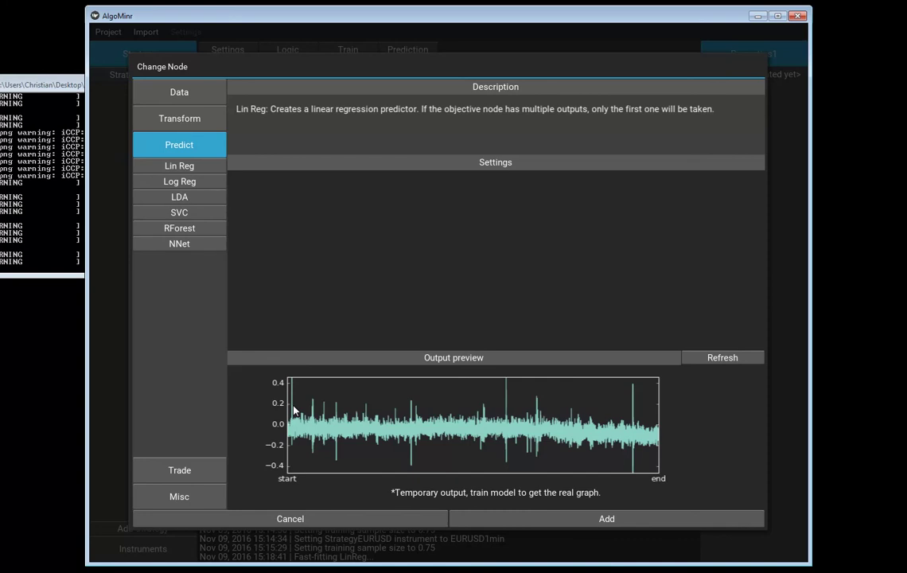
{"action": "left_click", "coordinate": [648, 523]}
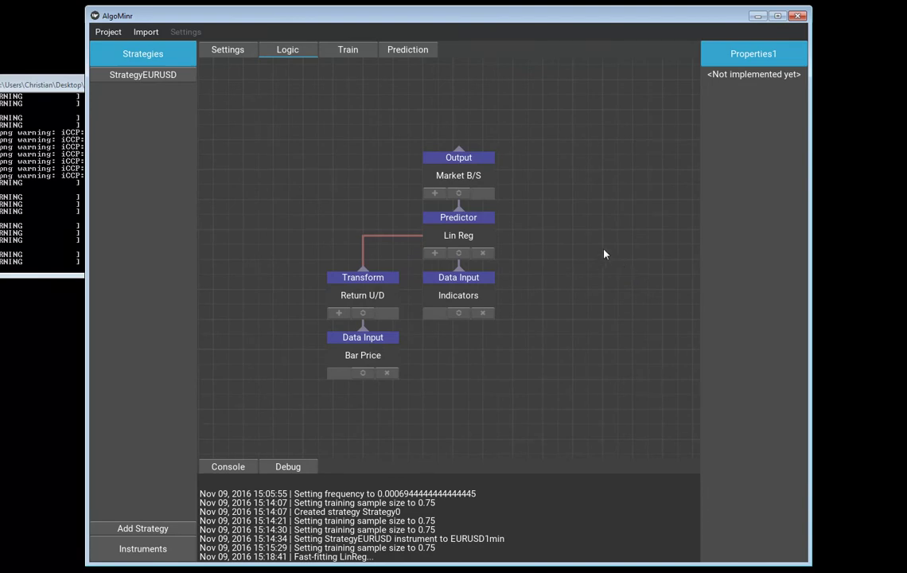
Set the Market B/S output node's threshold to 0.5 and time out to 235, and apply the settings.
{"action": "left_click", "coordinate": [461, 193]}
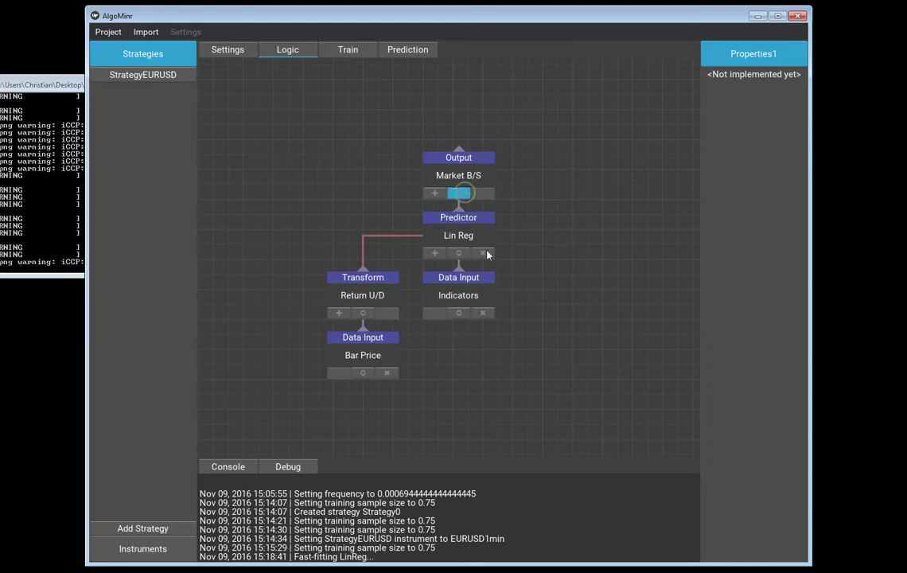
{"action": "left_click", "coordinate": [464, 198]}
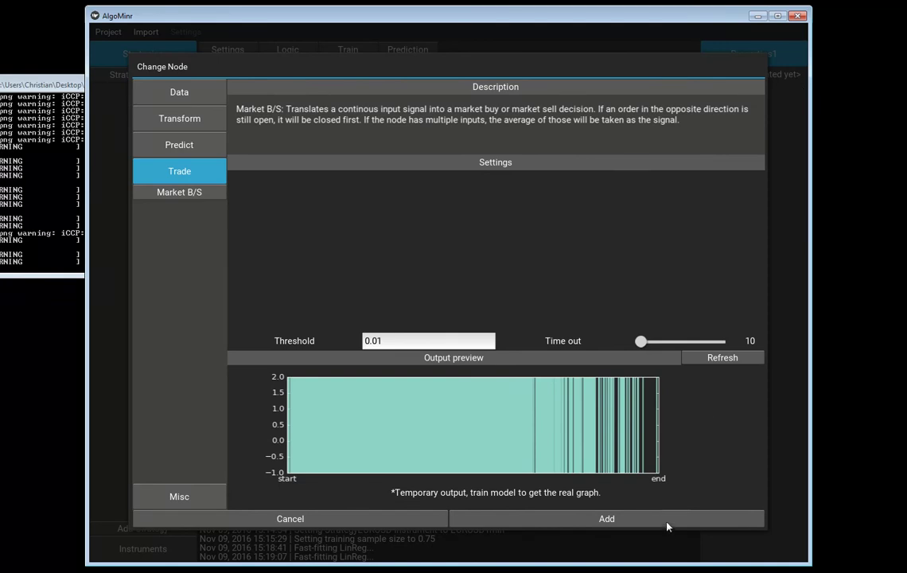
{"action": "left_click", "coordinate": [394, 348]}
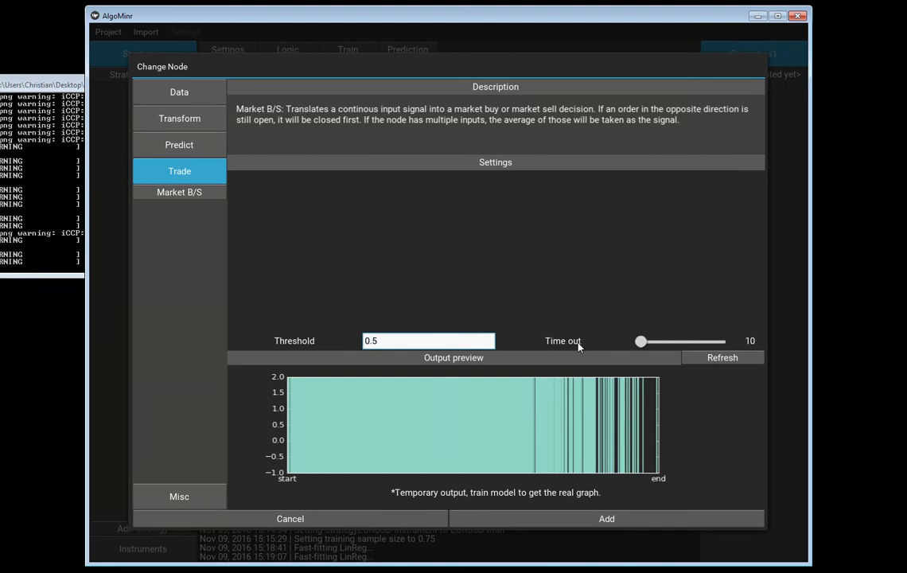
{"action": "left_click_drag", "start_coordinate": [640, 342], "coordinate": [661, 347]}
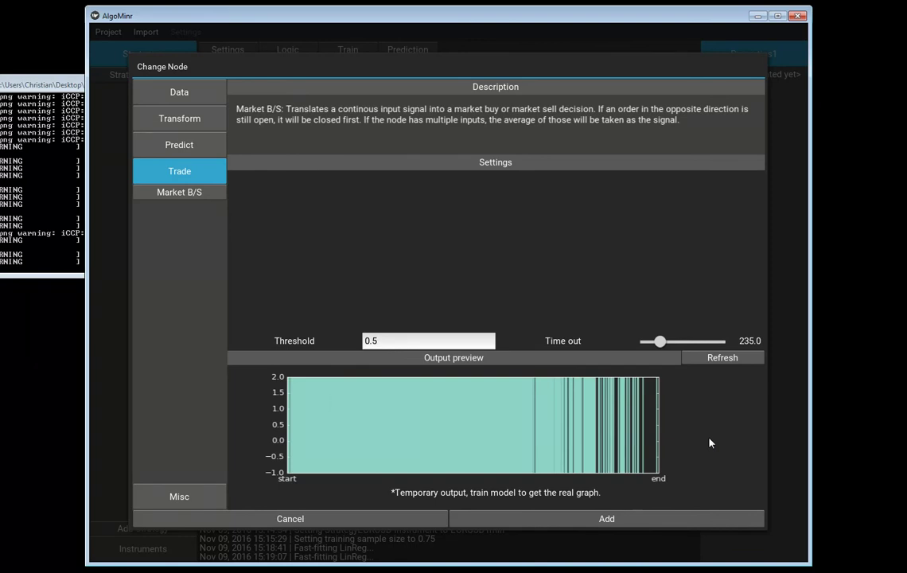
{"action": "left_click", "coordinate": [691, 522]}
{"action": "left_click", "coordinate": [660, 387]}
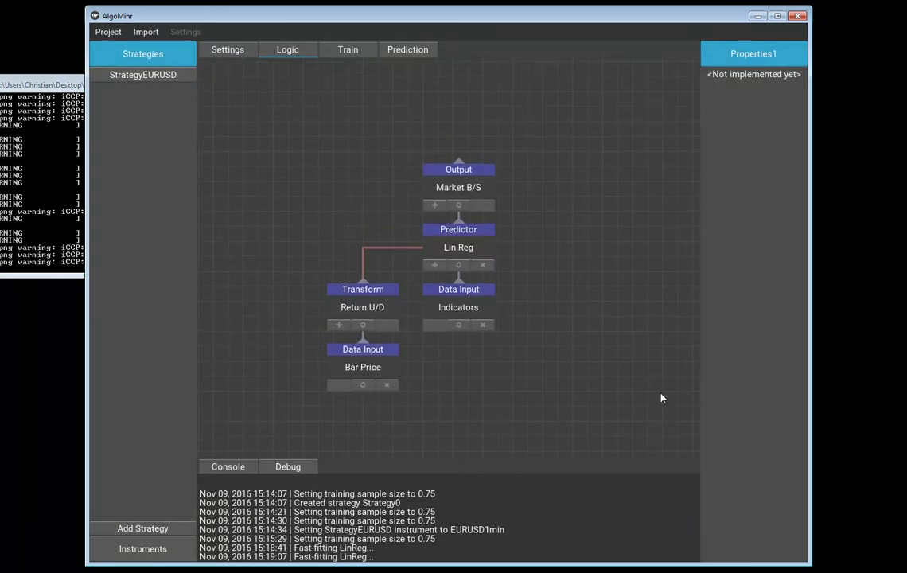